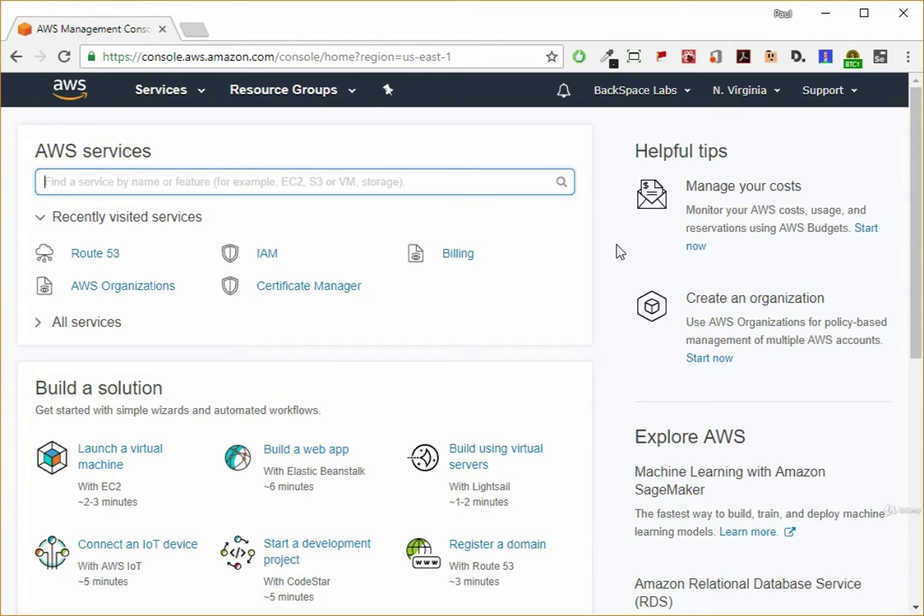
Open the Route 53 service from the full list of AWS services.
left_click(199, 98)
scroll(599, 325, "down", 1)
scroll(632, 325, "down", 4)
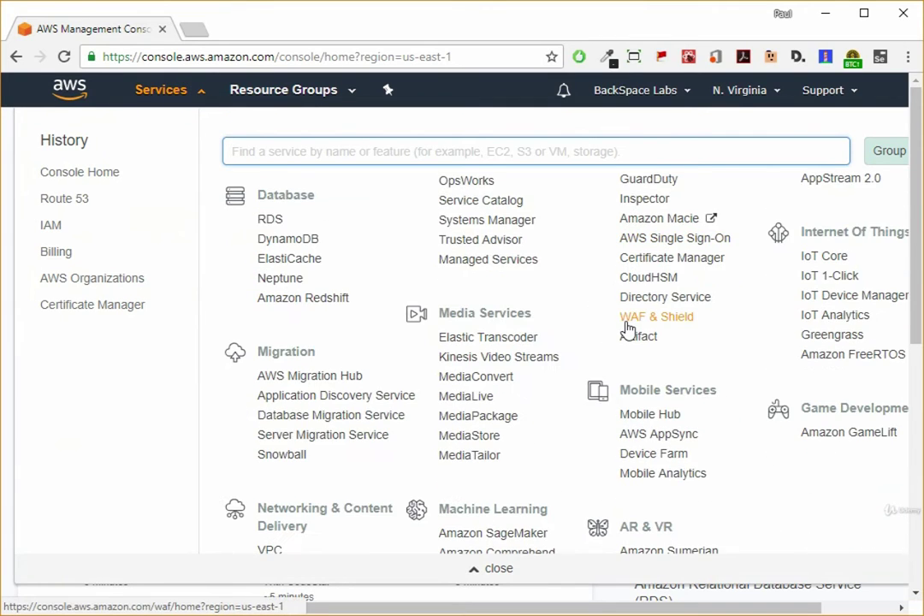
scroll(528, 381, "down", 3)
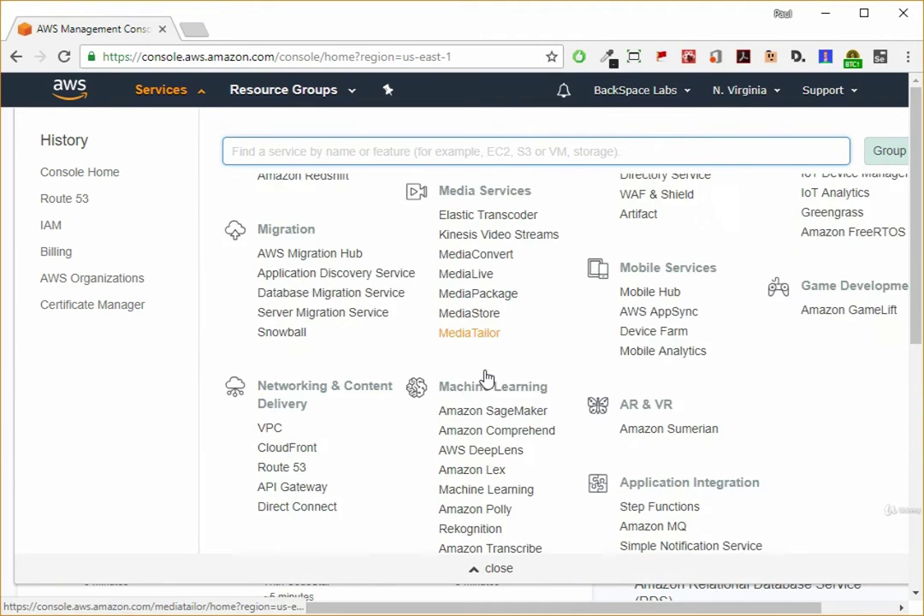
left_click(280, 400)
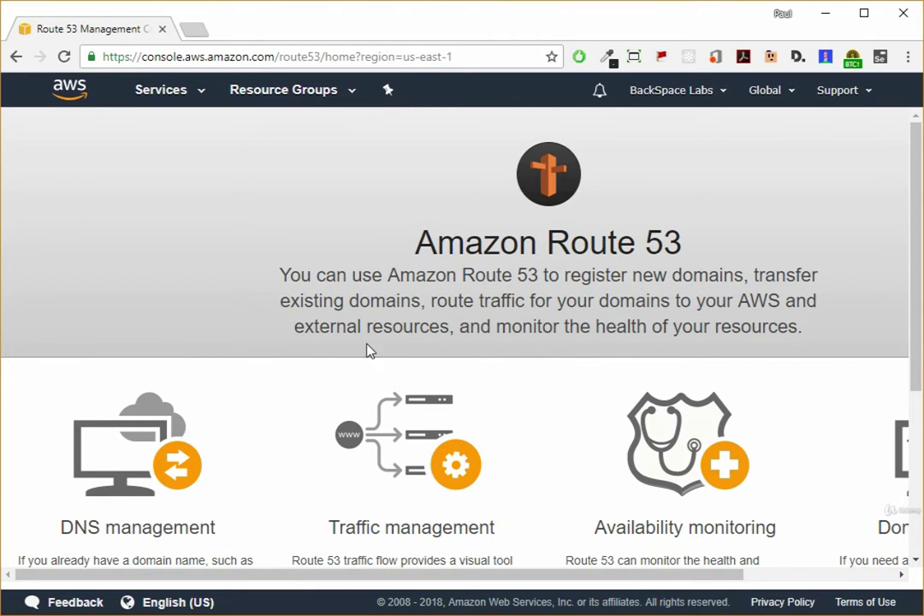
Open the domain registration section from the Route 53 introduction page.
scroll(462, 367, "down", 1)
left_click_drag(503, 572, 680, 579)
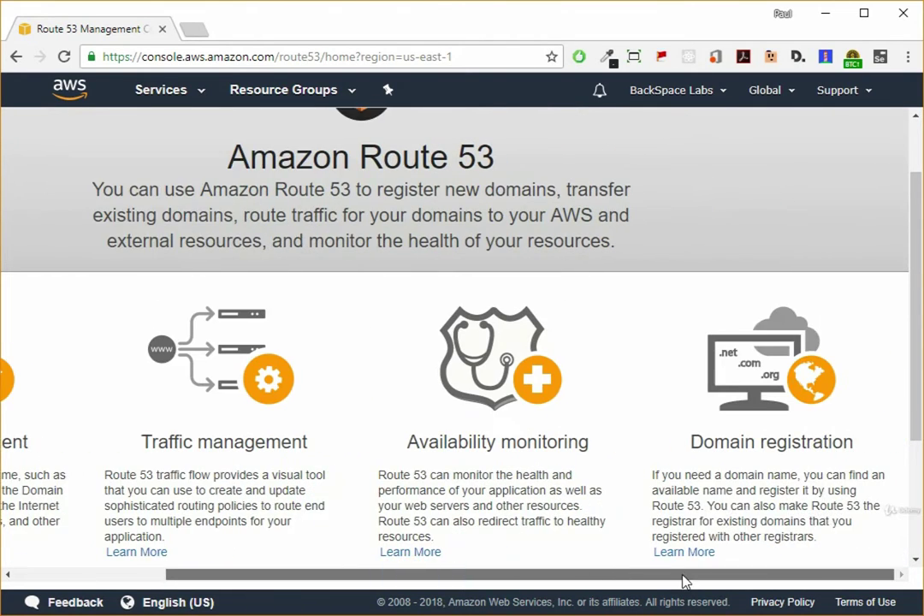
scroll(708, 504, "down", 1)
left_click(767, 505)
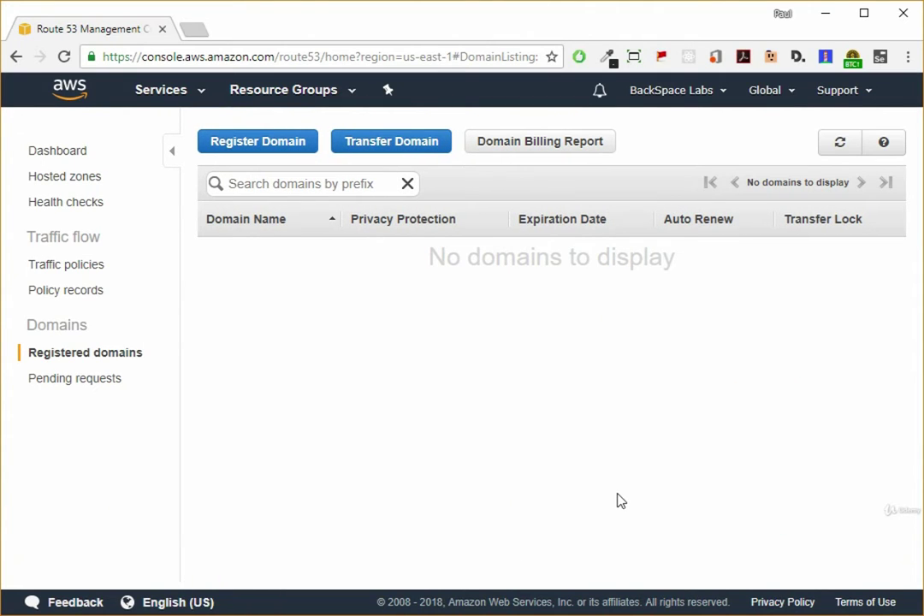
Start registering a domain and check the availability of the name thedevkid with the .com extension.
left_click(287, 149)
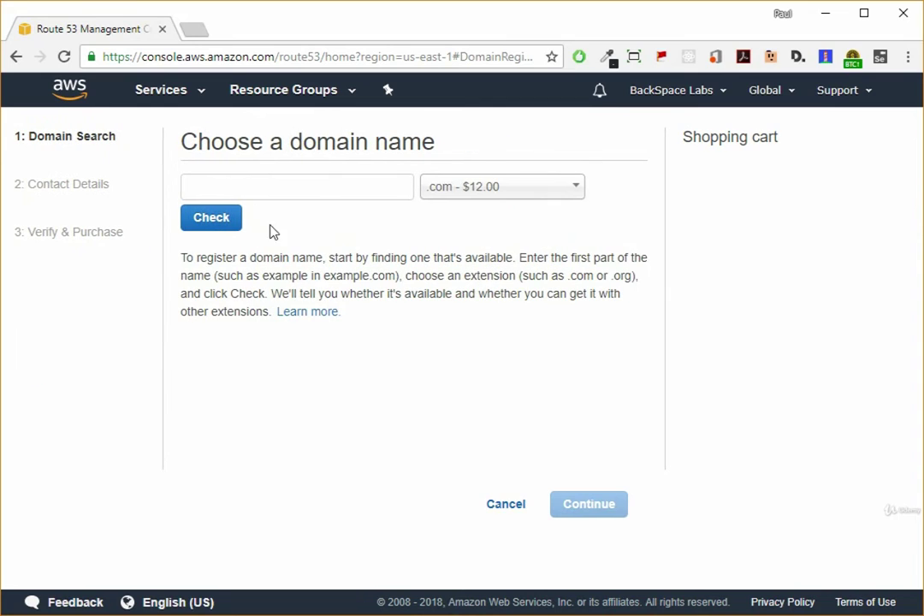
left_click(242, 186)
type("the")
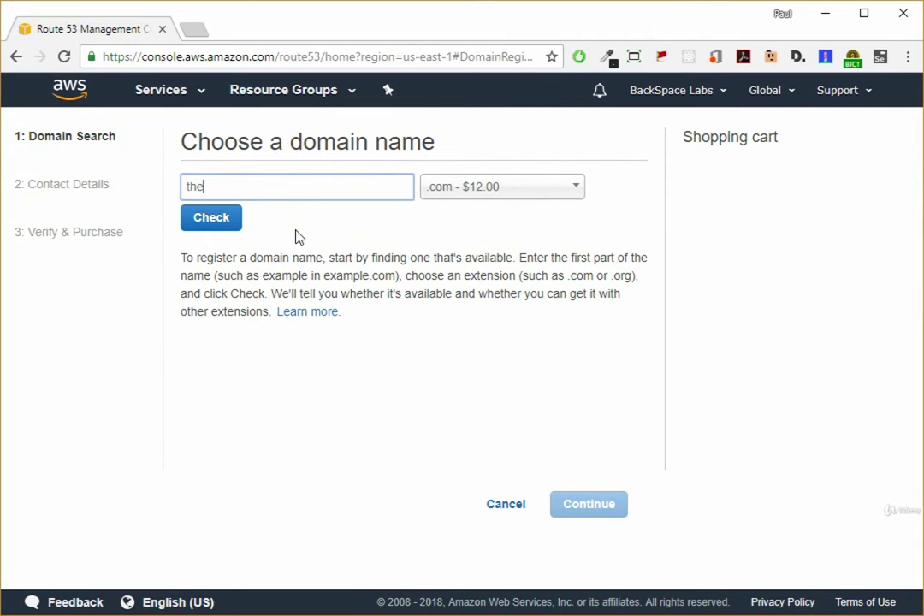
type("devkid")
key("Tab")
type(".com")
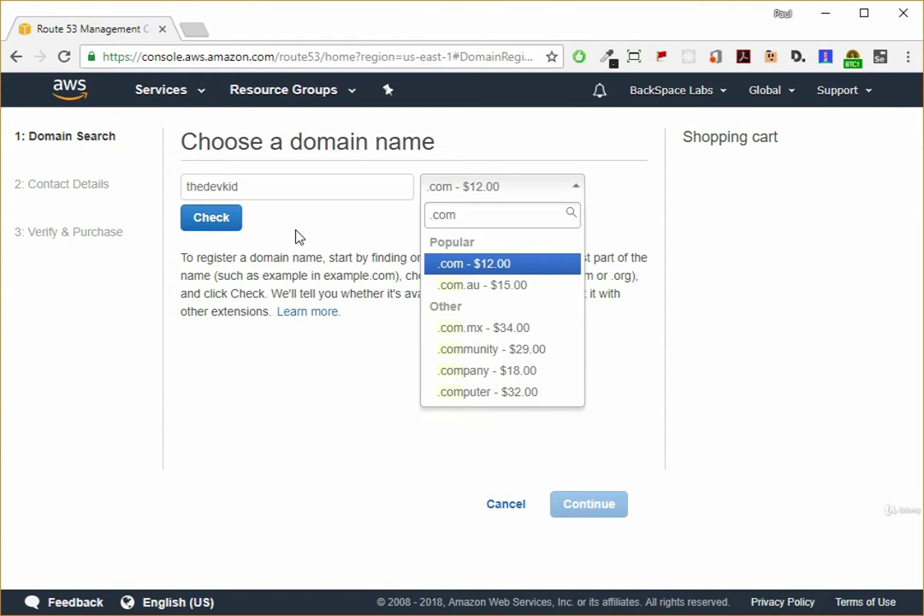
left_click(222, 224)
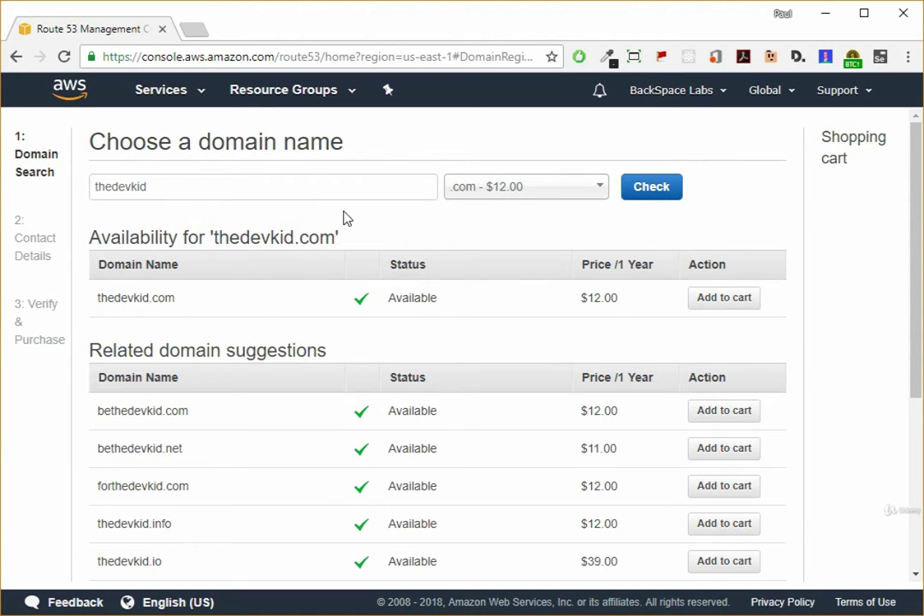
Add thedevkid.com to the shopping cart and continue to the contact details.
left_click(715, 299)
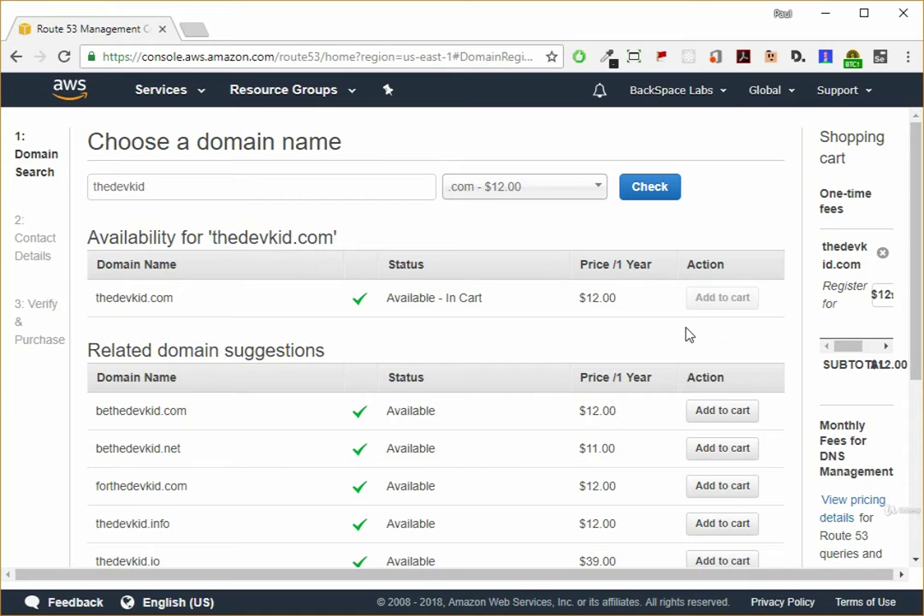
scroll(686, 334, "down", 4)
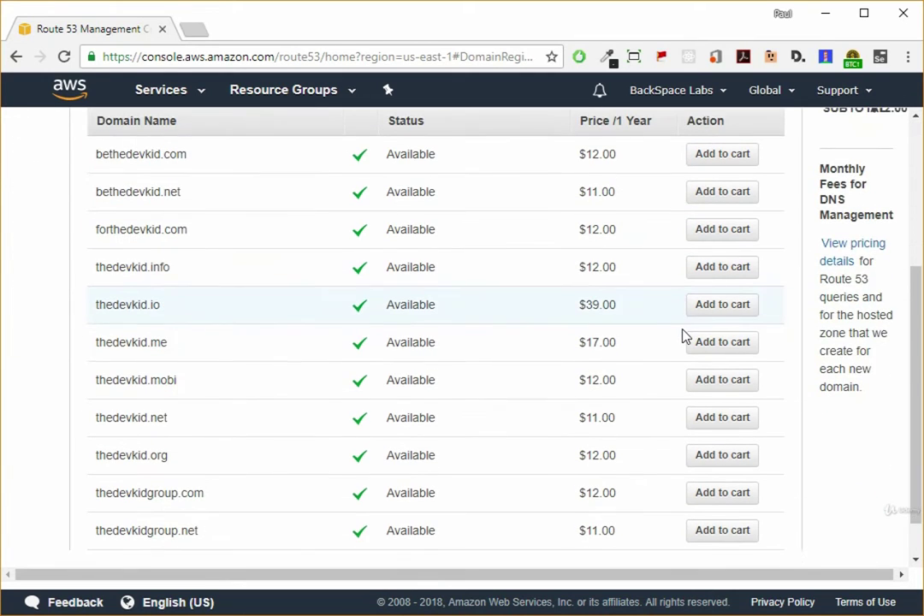
left_click(722, 533)
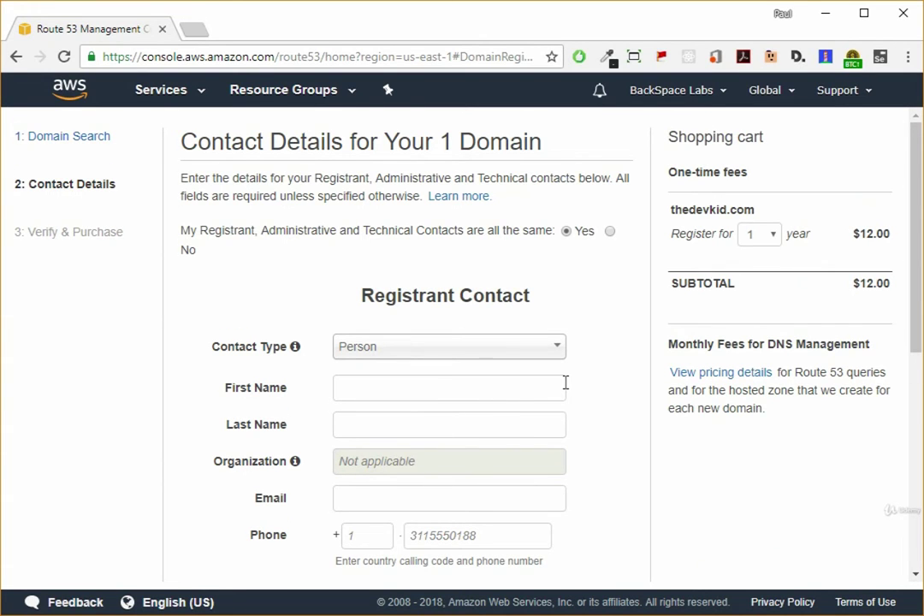
Accept the AWS Domain Name Registration Agreement and complete the purchase of thedevkid.com.
scroll(565, 382, "down", 5)
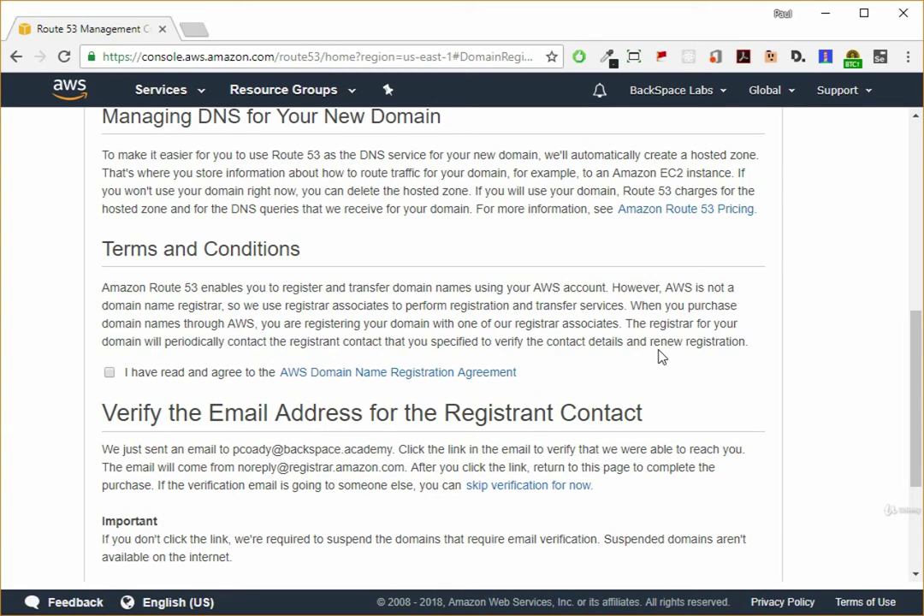
scroll(662, 355, "down", 1)
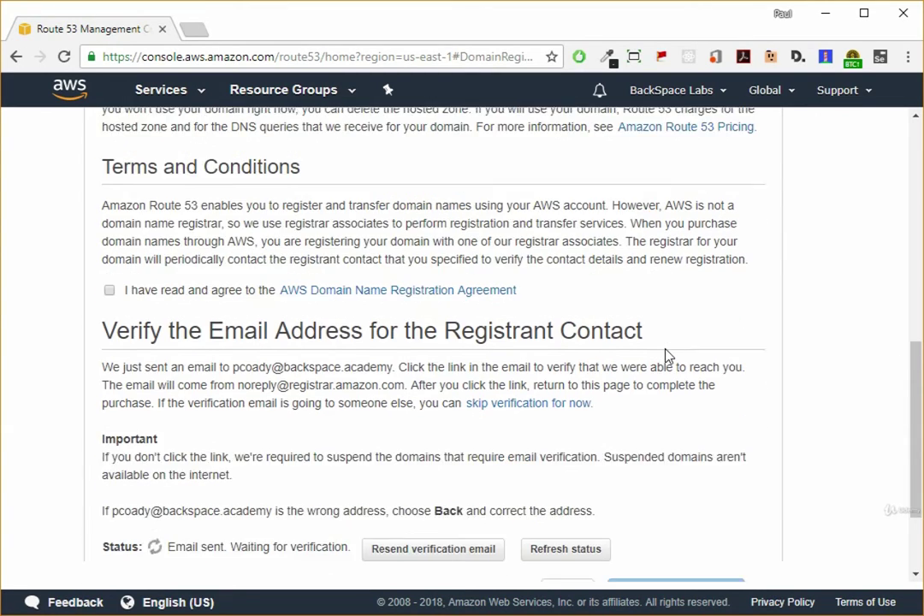
left_click(109, 287)
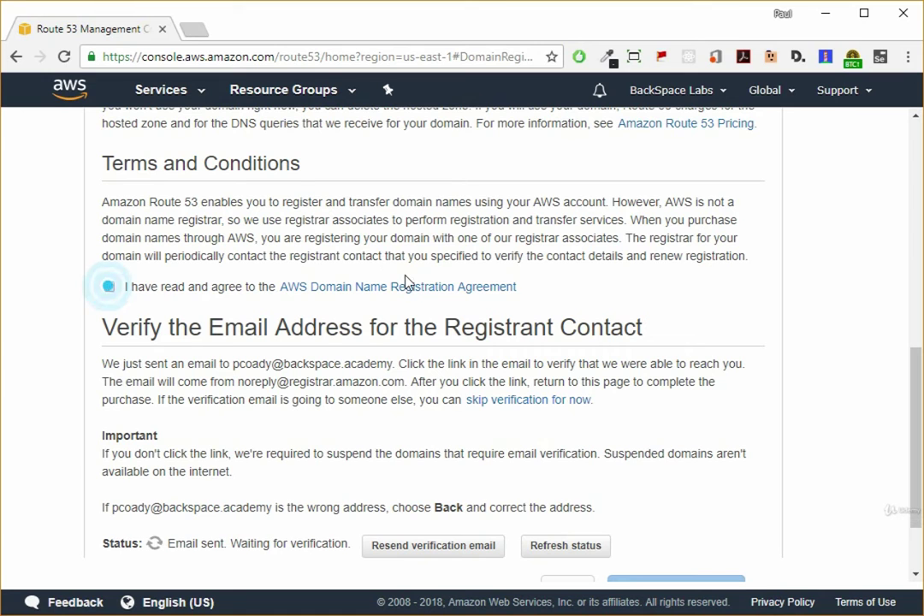
left_click(548, 399)
left_click(654, 423)
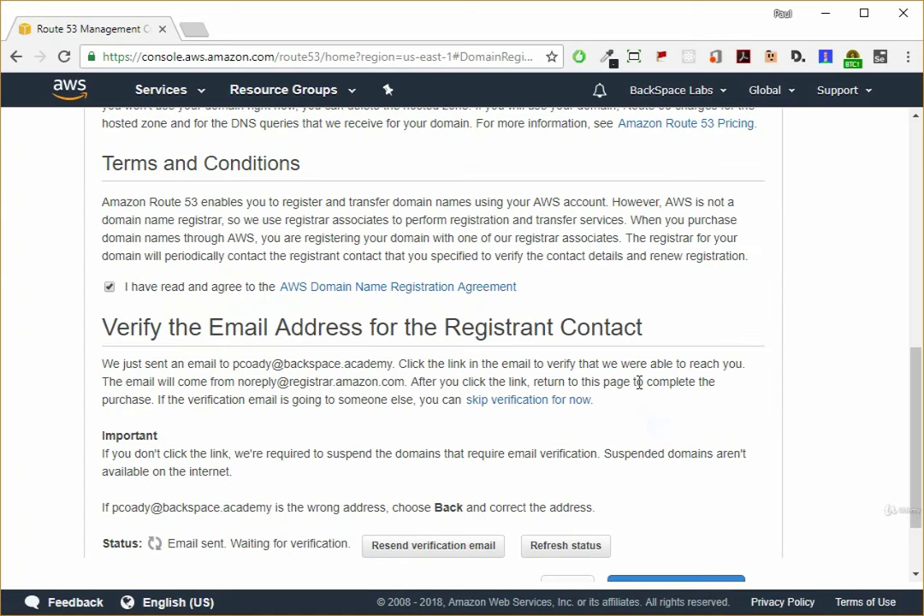
scroll(688, 373, "down", 1)
scroll(689, 368, "down", 1)
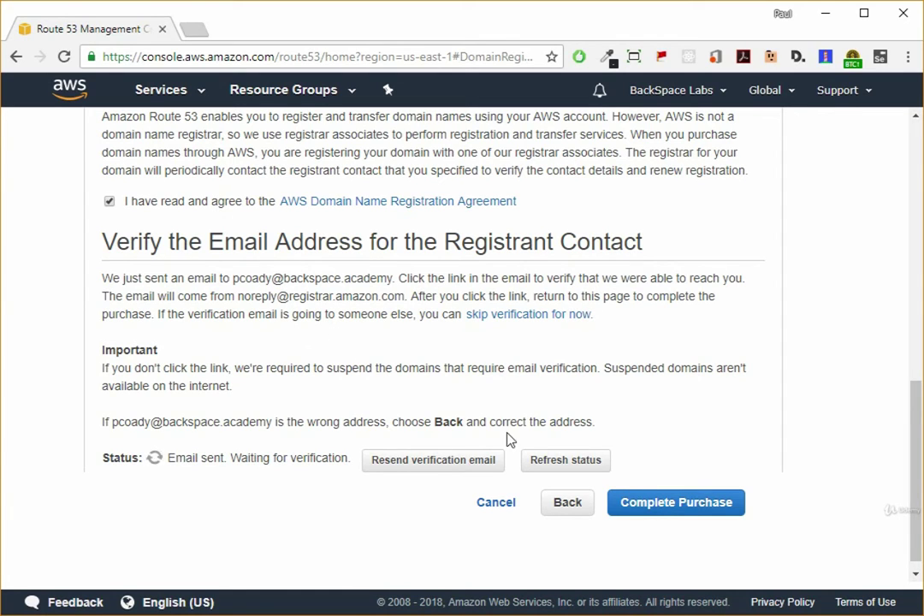
left_click(668, 503)
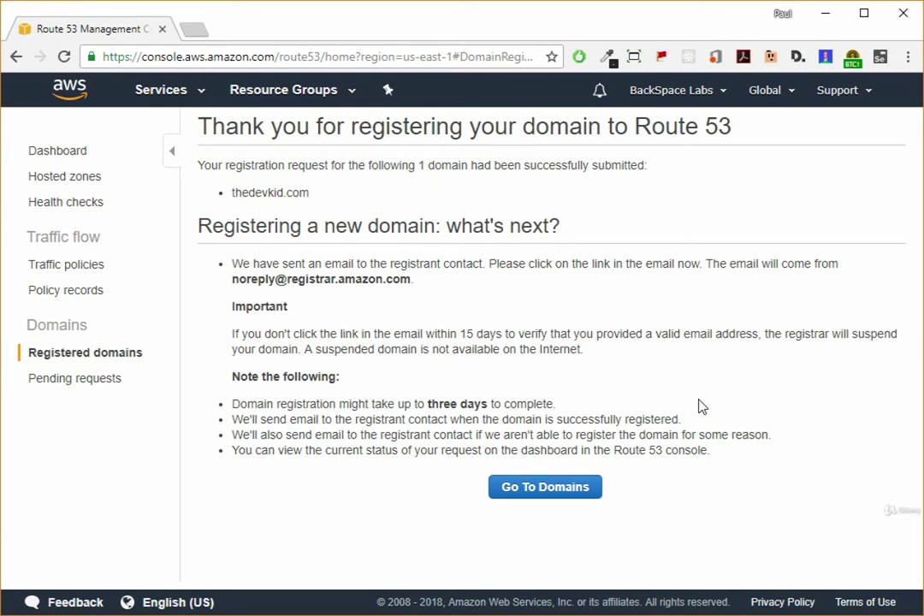
Highlight the sender address of the verification email and go to the registered domains list.
left_click(403, 283)
left_click_drag(229, 281, 417, 287)
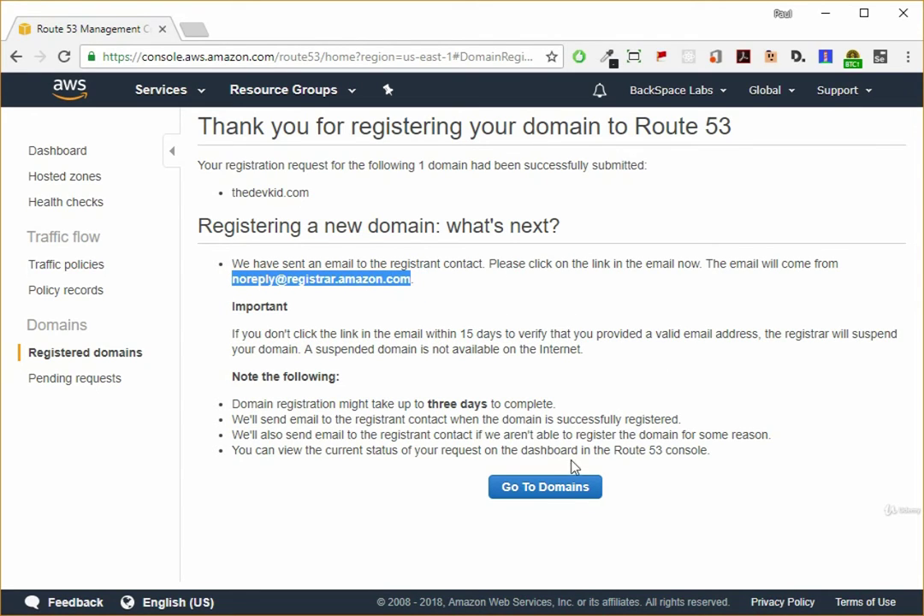
left_click(567, 484)
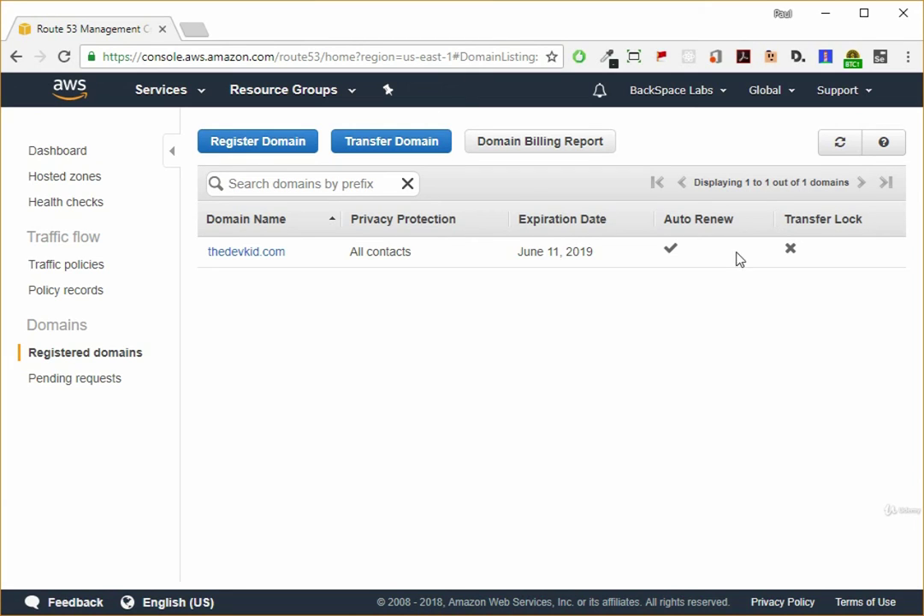
Examine the thedevkid.com entry under Registered domains, including its privacy protection, expiration date, auto renew and transfer lock.
left_click(92, 354)
left_click_drag(779, 245, 210, 254)
left_click(366, 313)
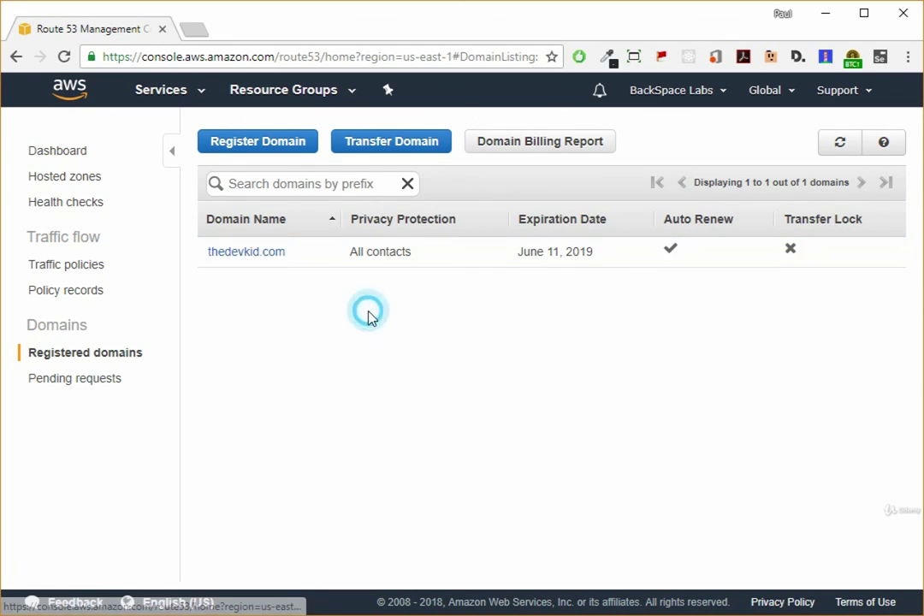
Open the hosted zones of Route 53.
left_click(61, 178)
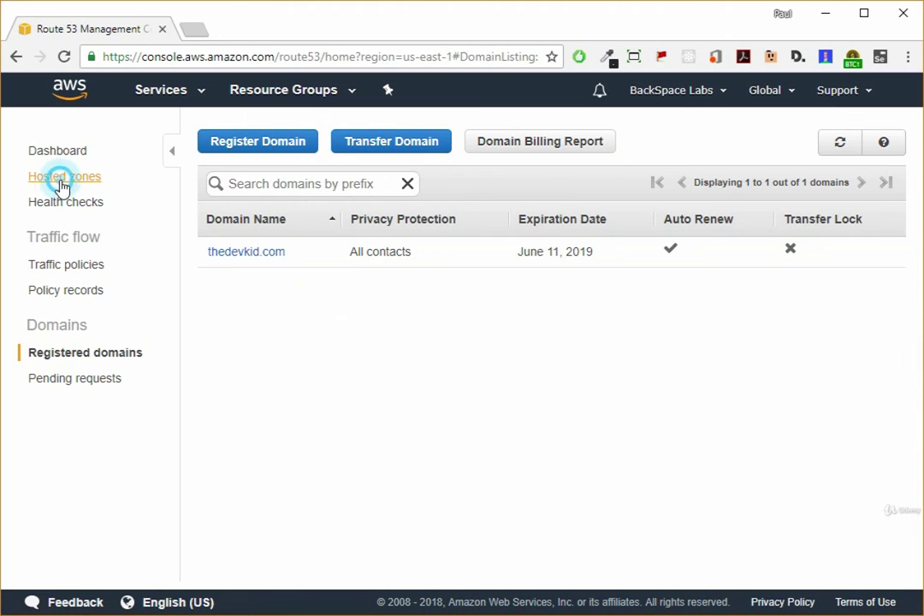